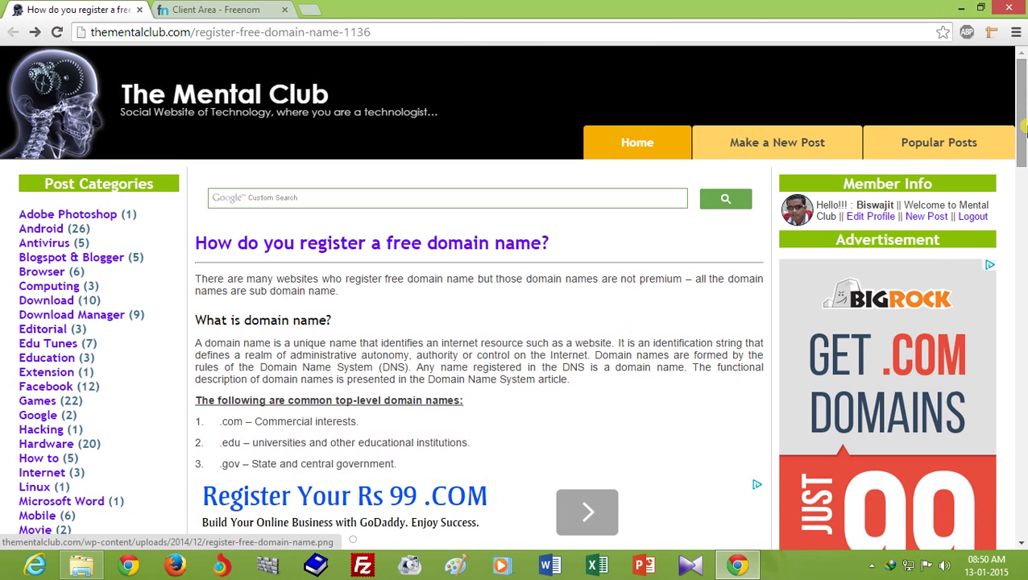
Scroll the Mental Club article down to its Freenom registration steps
drag(1023, 125, 1021, 274)
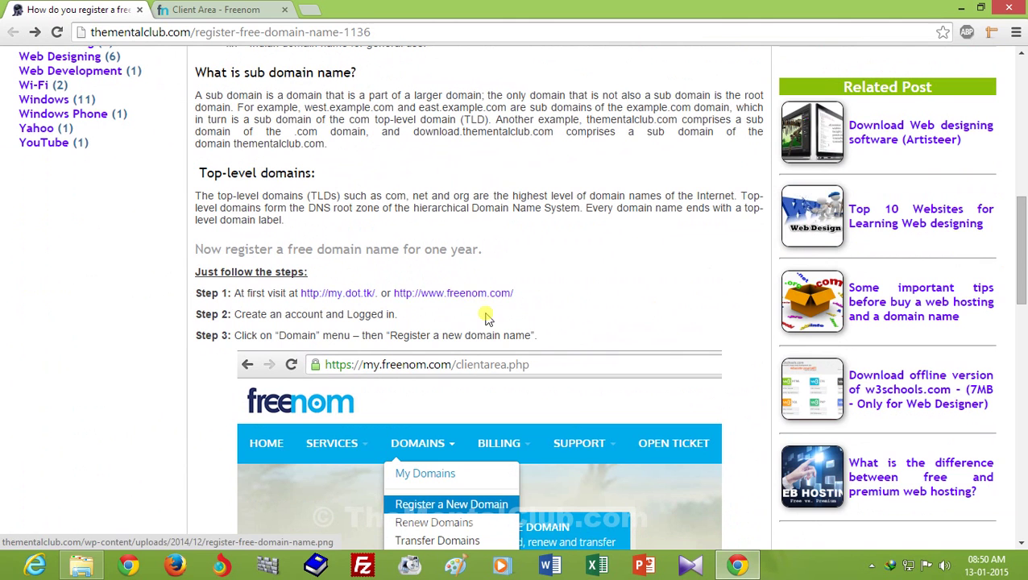
Open the freenom.com link in a new tab and close the old Client Area tab
right_click(474, 293)
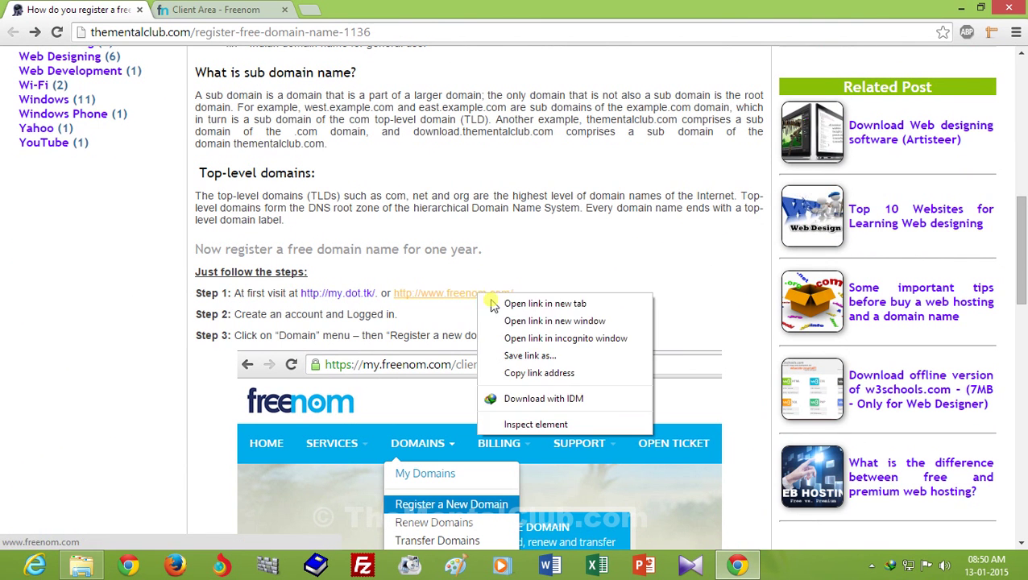
click(506, 301)
click(355, 9)
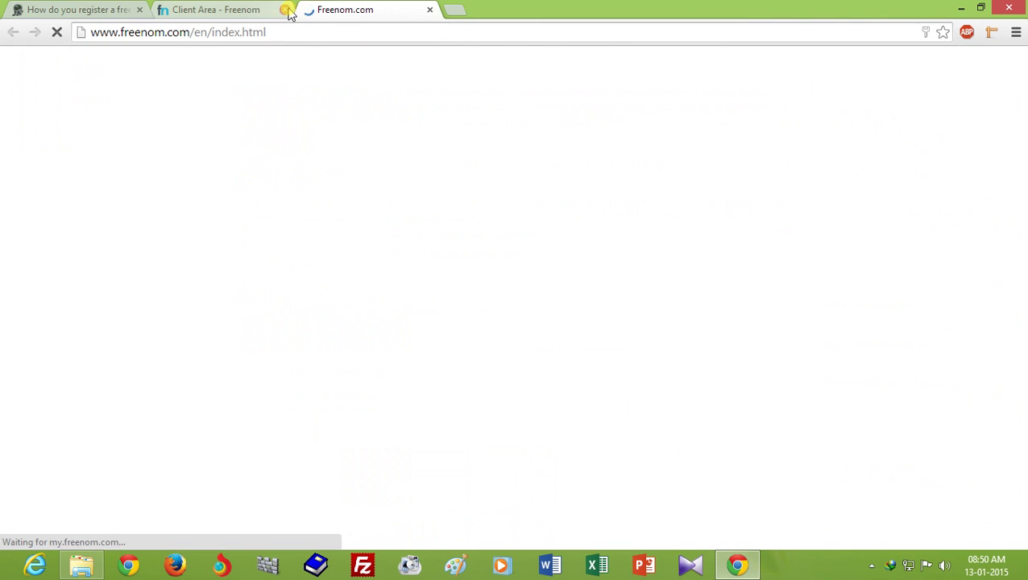
click(284, 9)
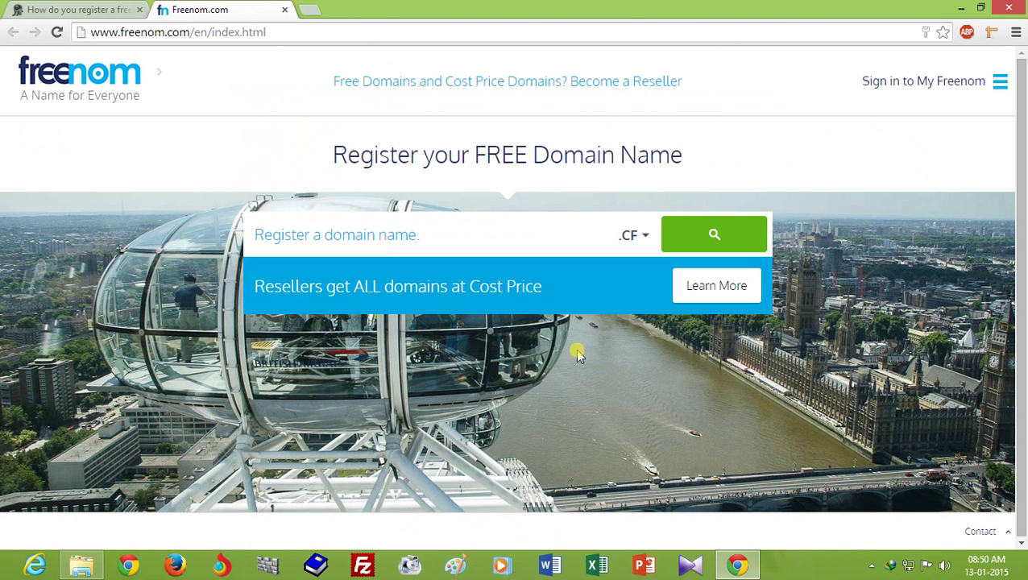
Browse the free domain extension list, leaving .CF selected
click(631, 236)
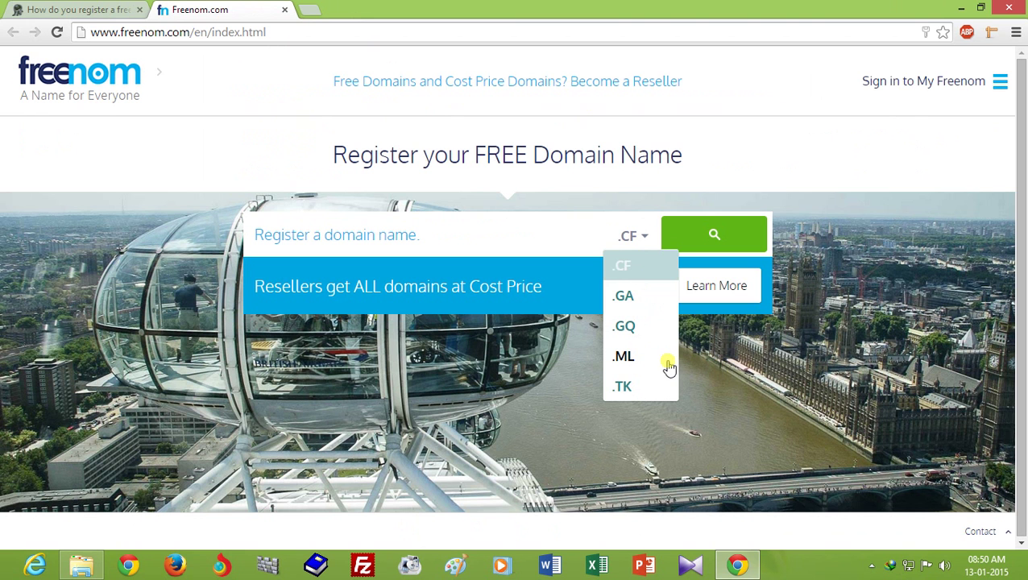
click(739, 375)
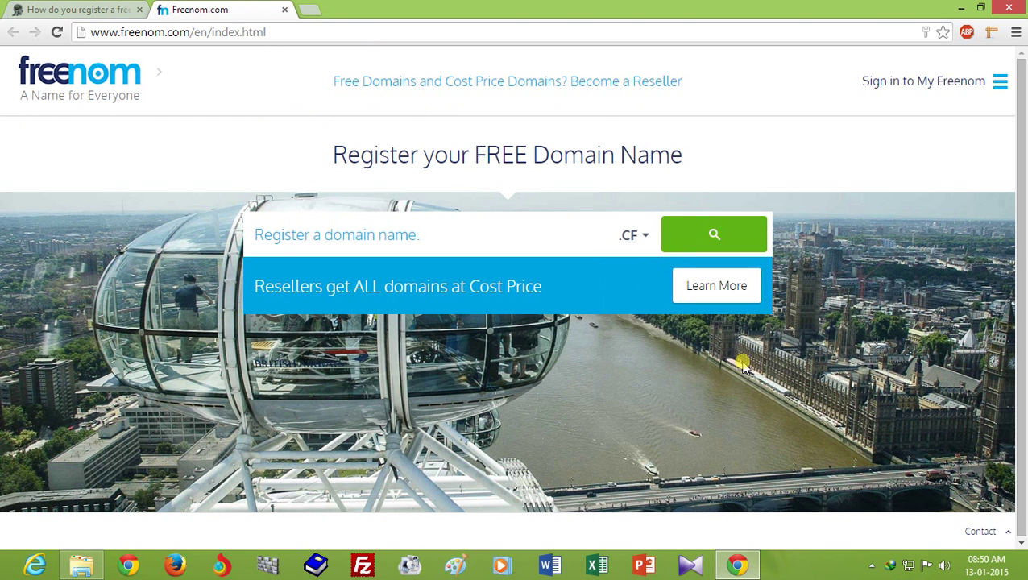
click(642, 237)
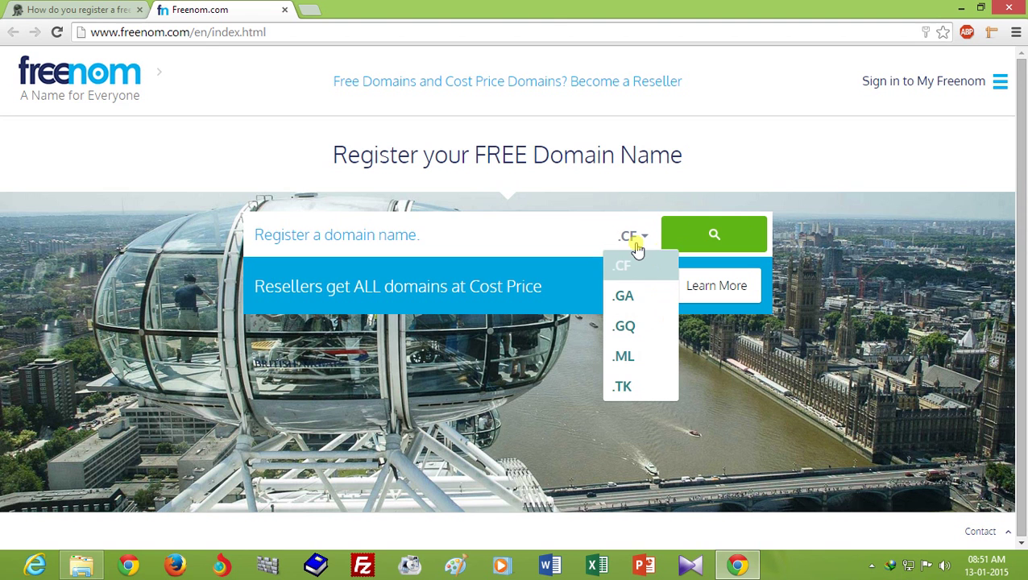
click(831, 281)
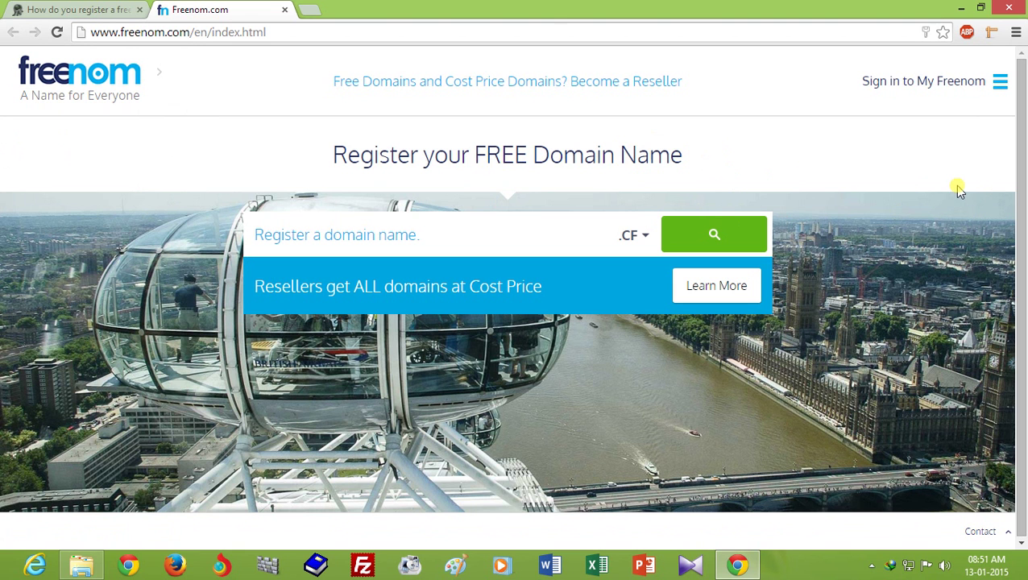
Sign in to My Freenom with the saved account e-mail address and password
click(903, 86)
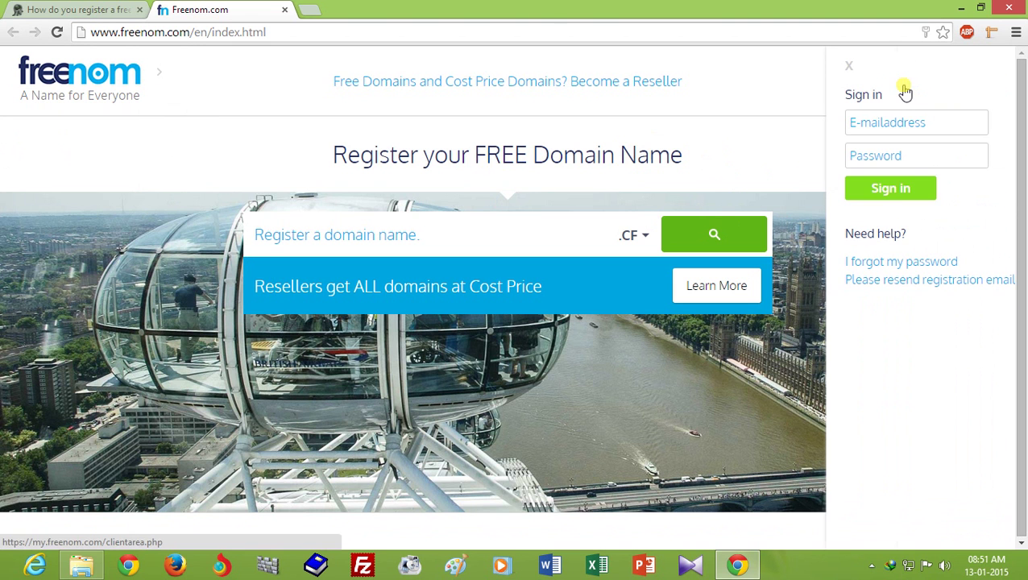
click(906, 122)
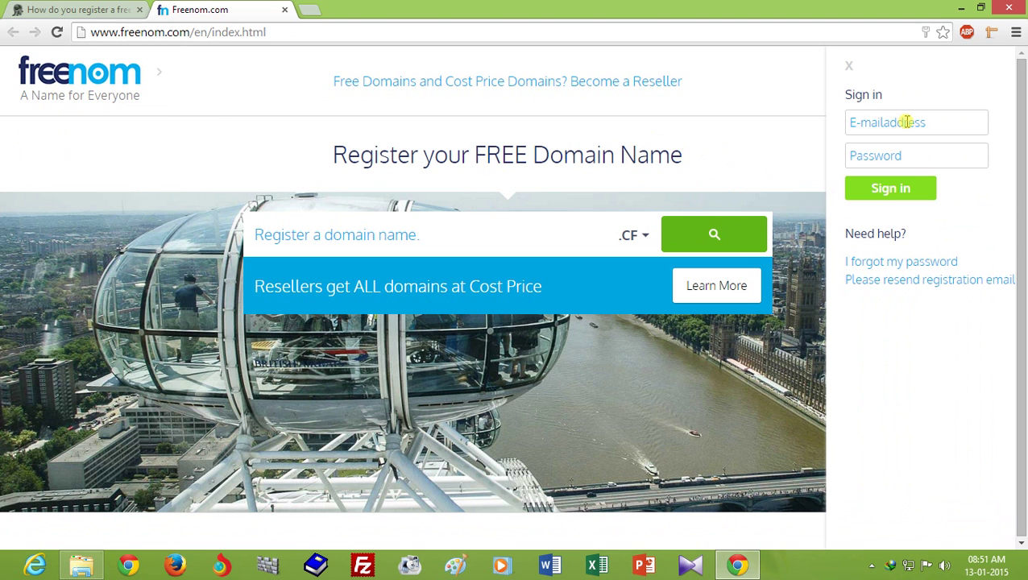
text(bn)
key(BackSpace)
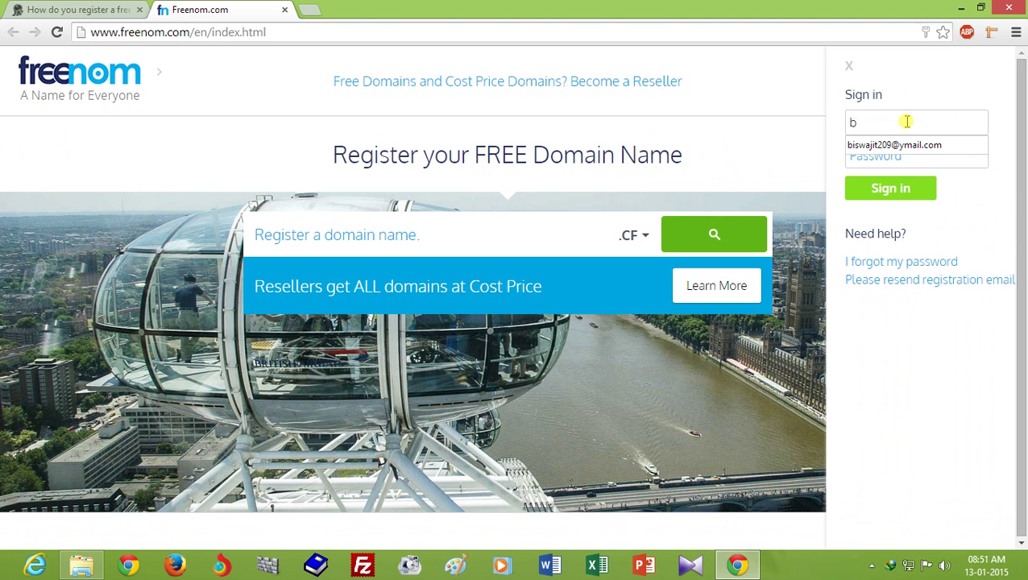
click(902, 145)
text(•)
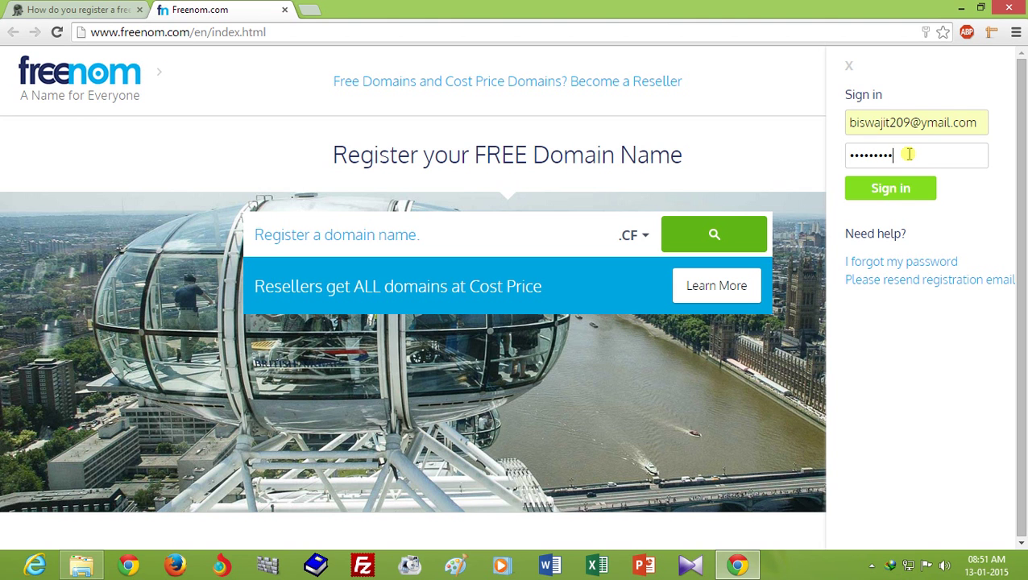
click(894, 190)
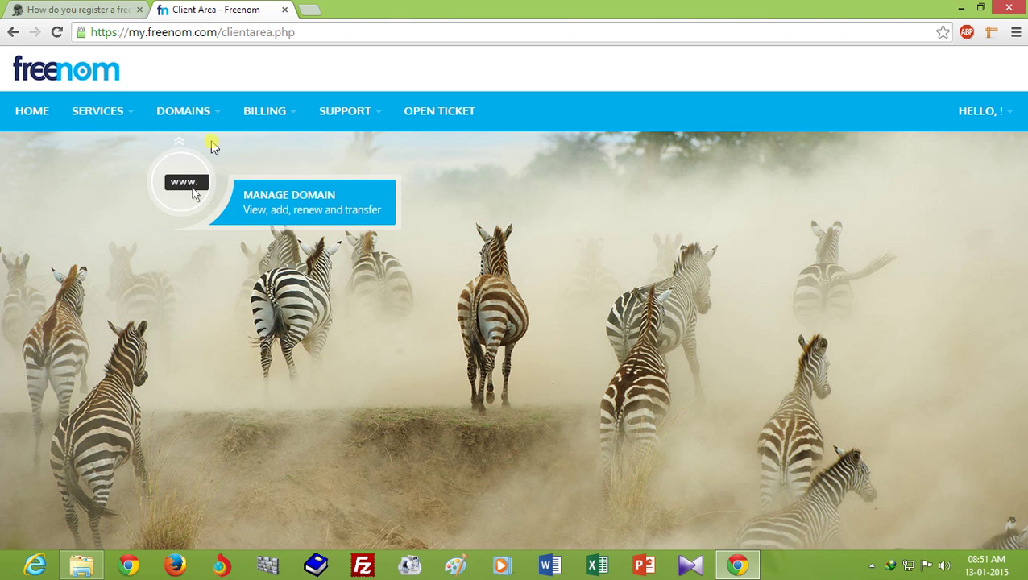
Choose Domains > Register a New Domain to reach the Domain Checker
click(212, 113)
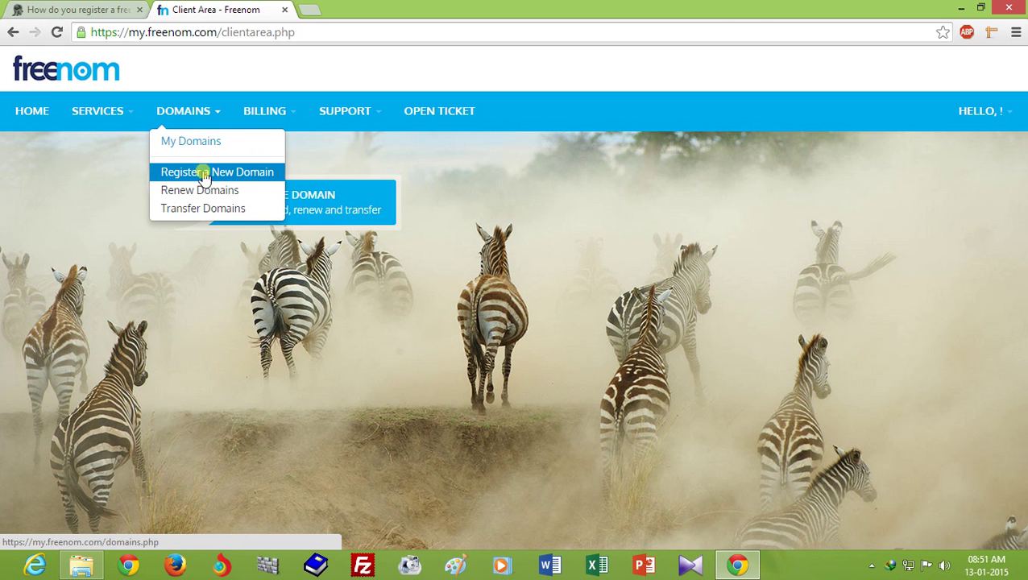
click(256, 177)
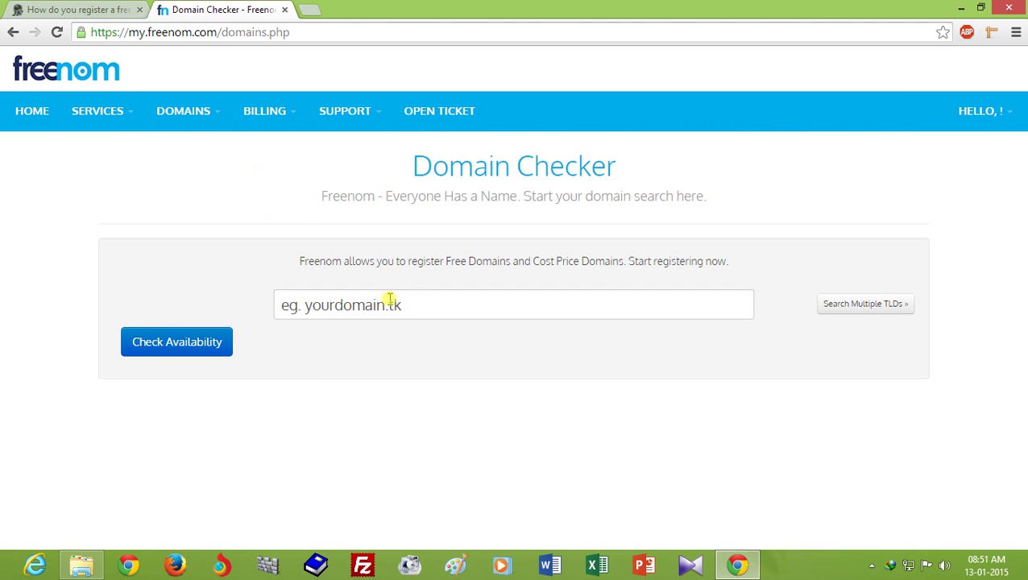
Check whether the domain blogmaker.tk is available
click(427, 307)
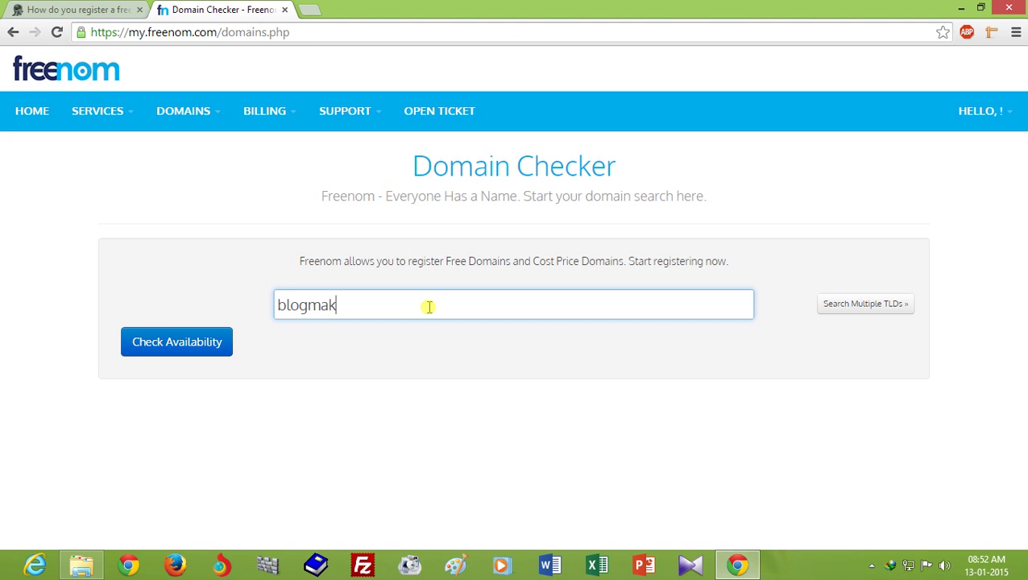
text(blogmaker.tk)
click(212, 341)
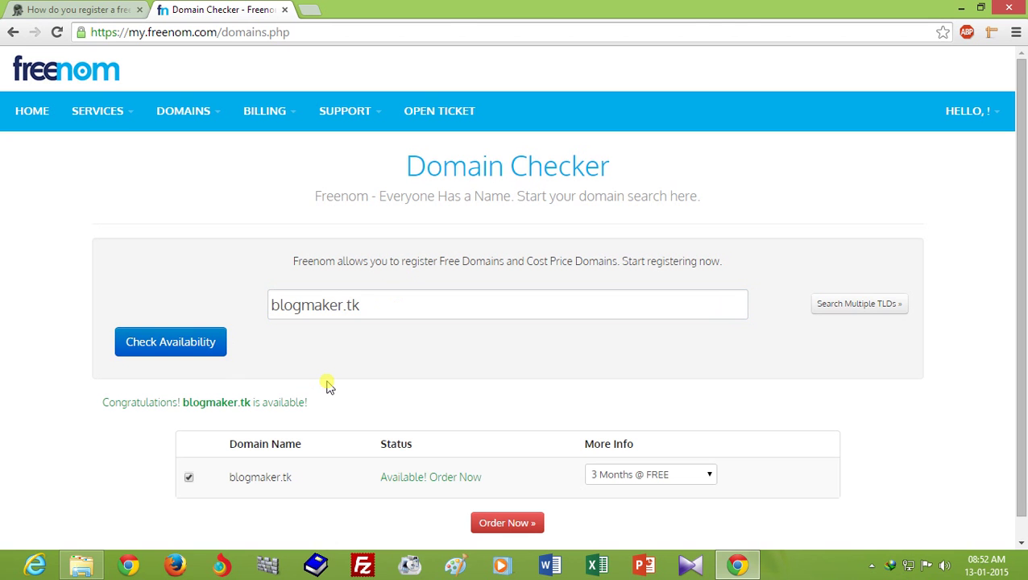
Set blogmaker.tk's registration period to '12 Months @ FREE' and order it
scroll(1020, 286, down, 1)
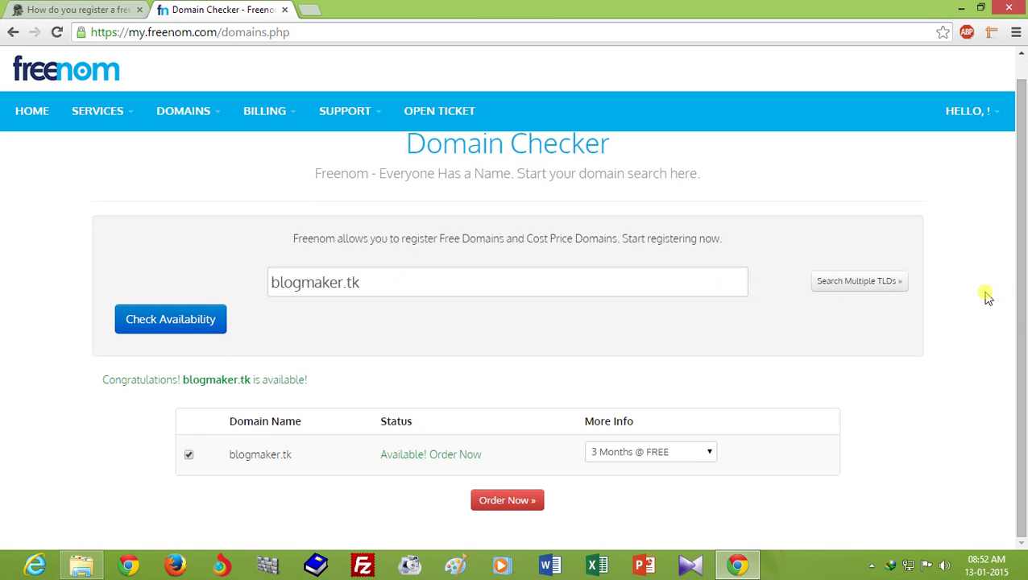
drag(387, 448, 456, 452)
click(472, 451)
click(704, 457)
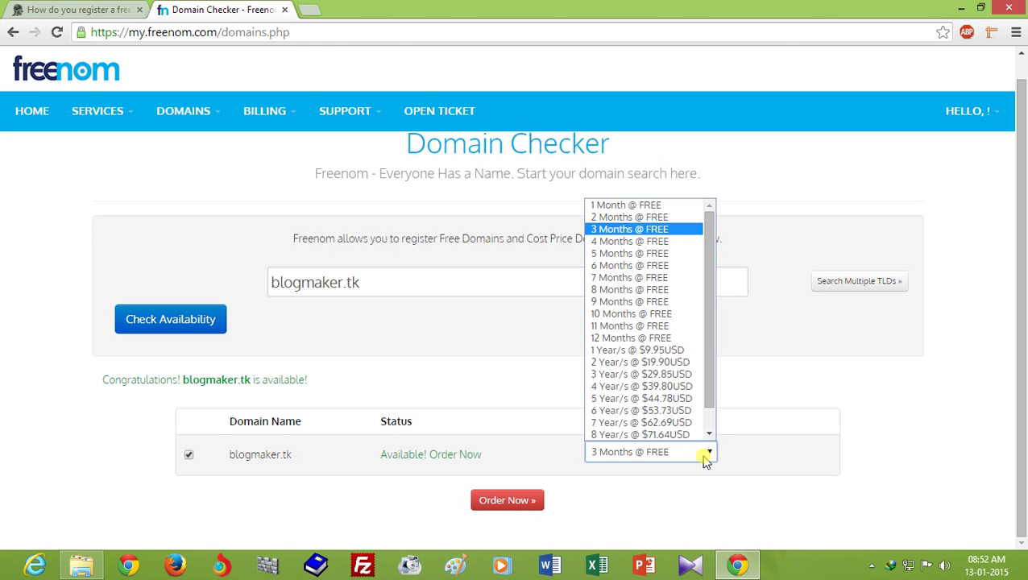
click(670, 339)
click(526, 504)
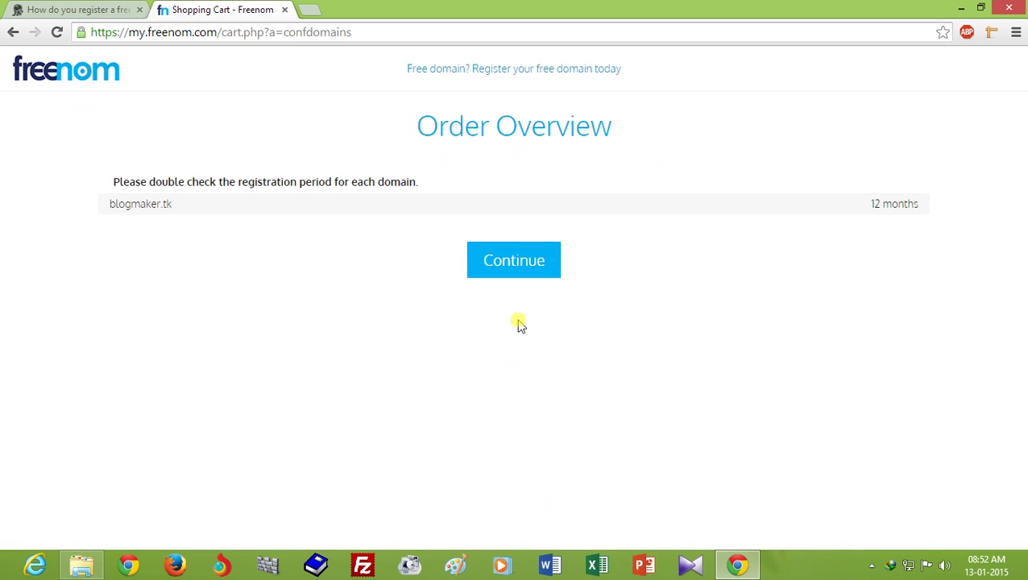
Continue past the order review, accept the Terms & Conditions, and complete the free order
click(514, 262)
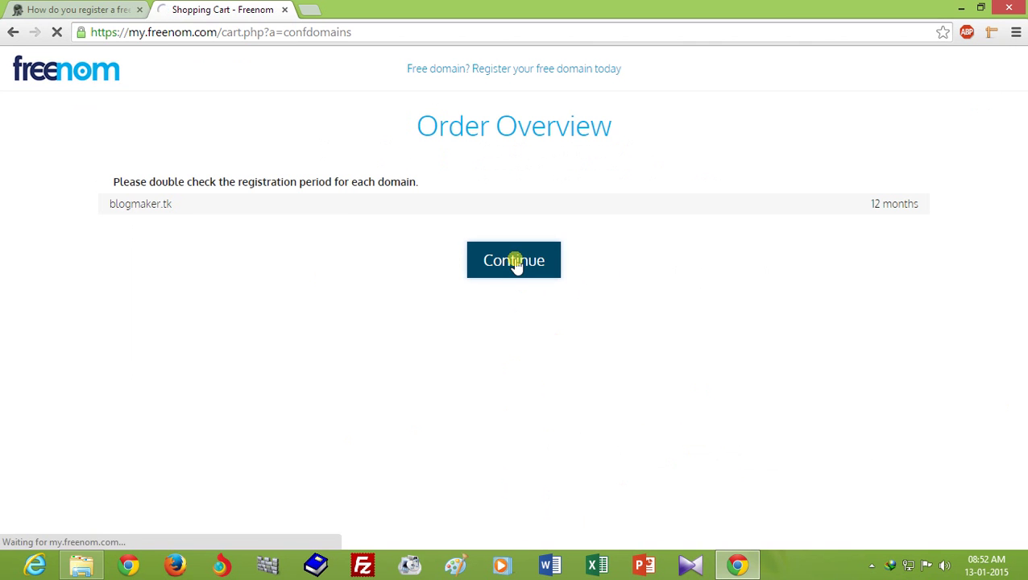
drag(1023, 181, 1016, 349)
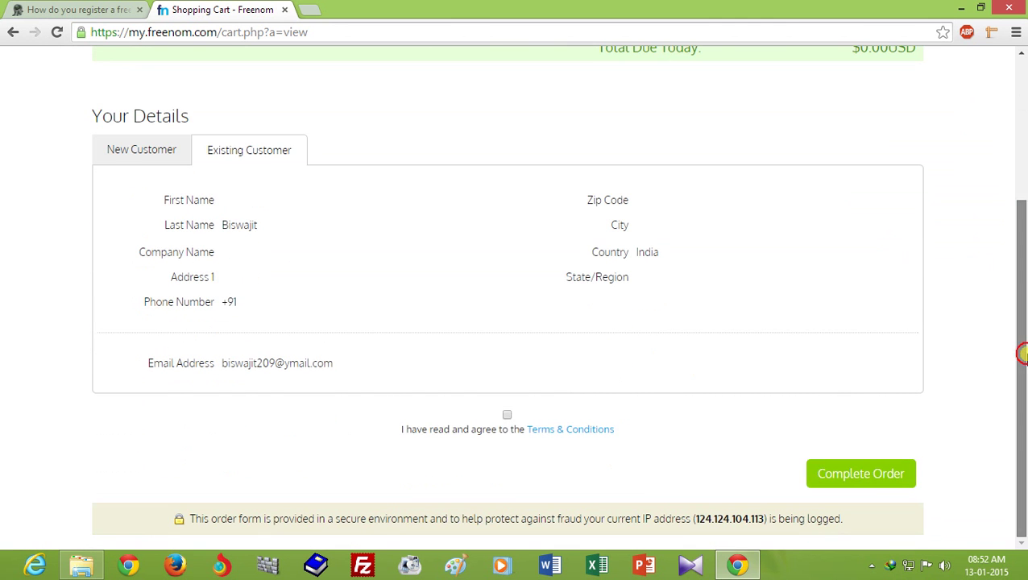
click(506, 415)
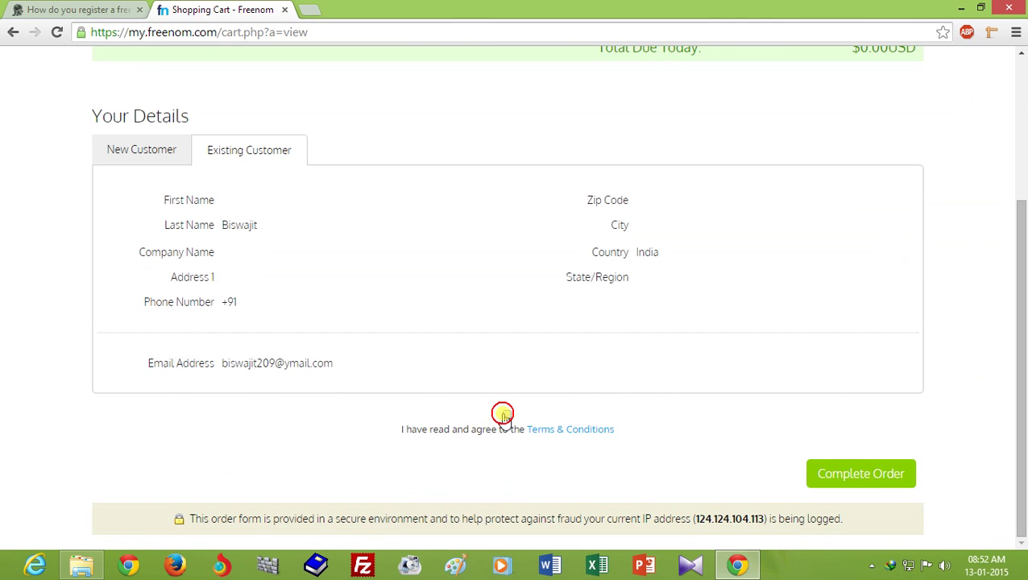
click(849, 477)
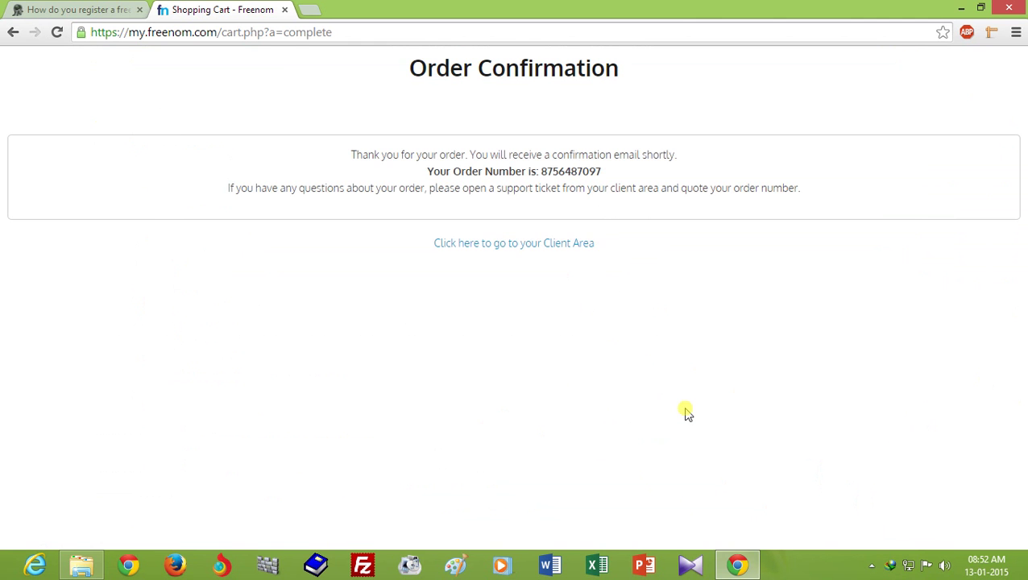
Return from the order confirmation to the Client Area and open the Domains menu
click(506, 245)
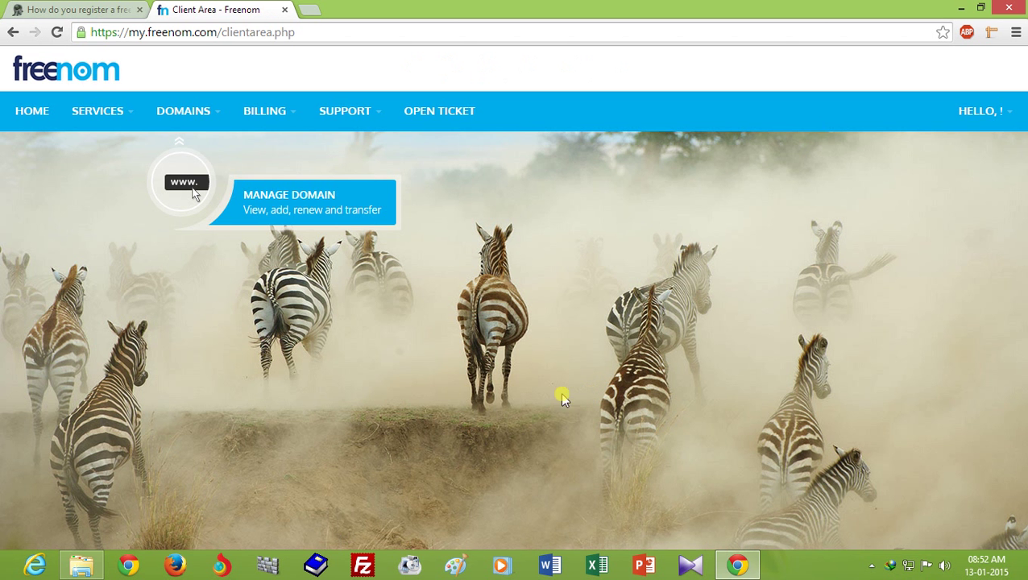
click(217, 117)
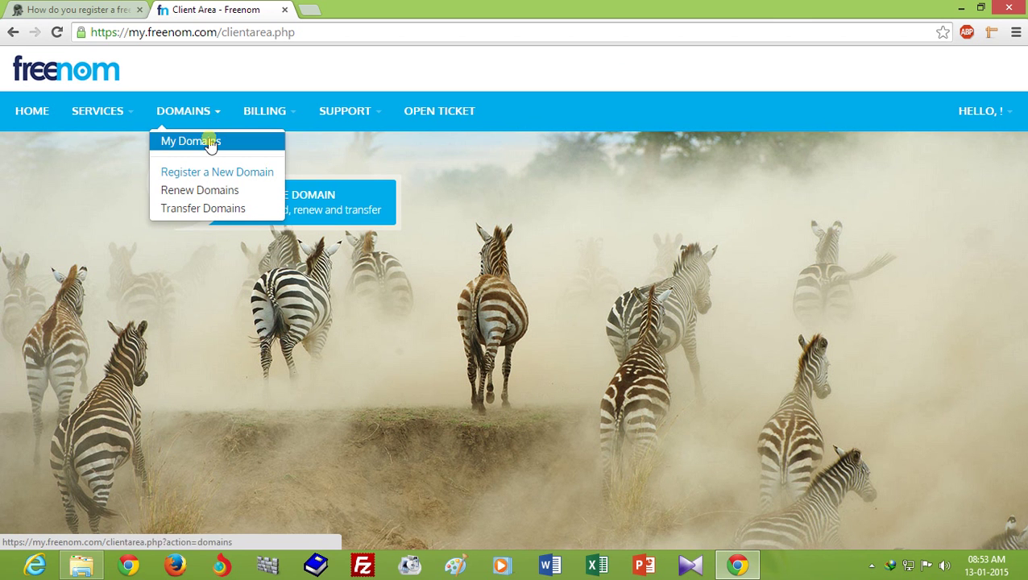
Open My Domains and confirm blogmaker.tk is Active and Free, expiring 13/01/2016
click(207, 143)
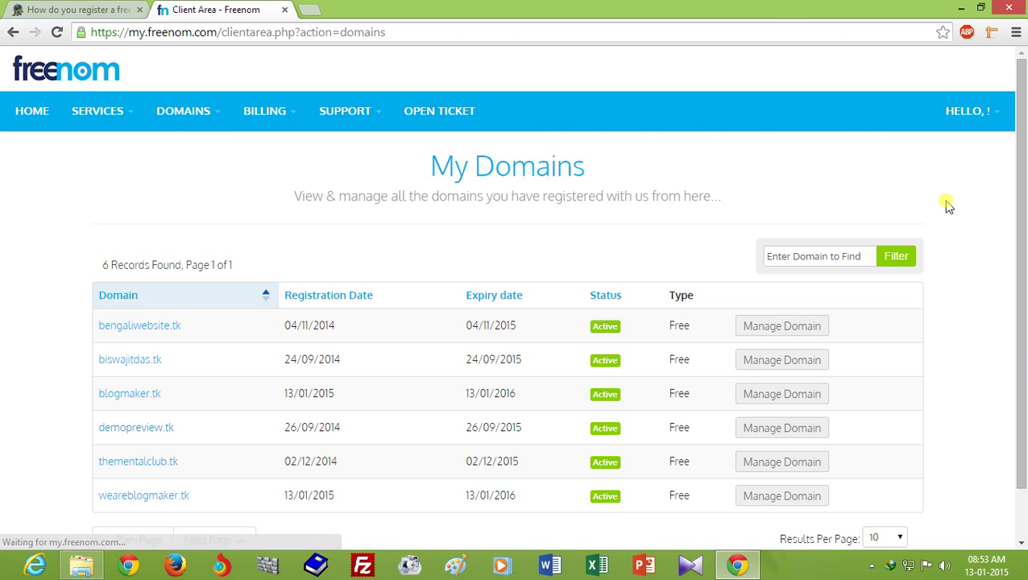
drag(1021, 163, 1020, 272)
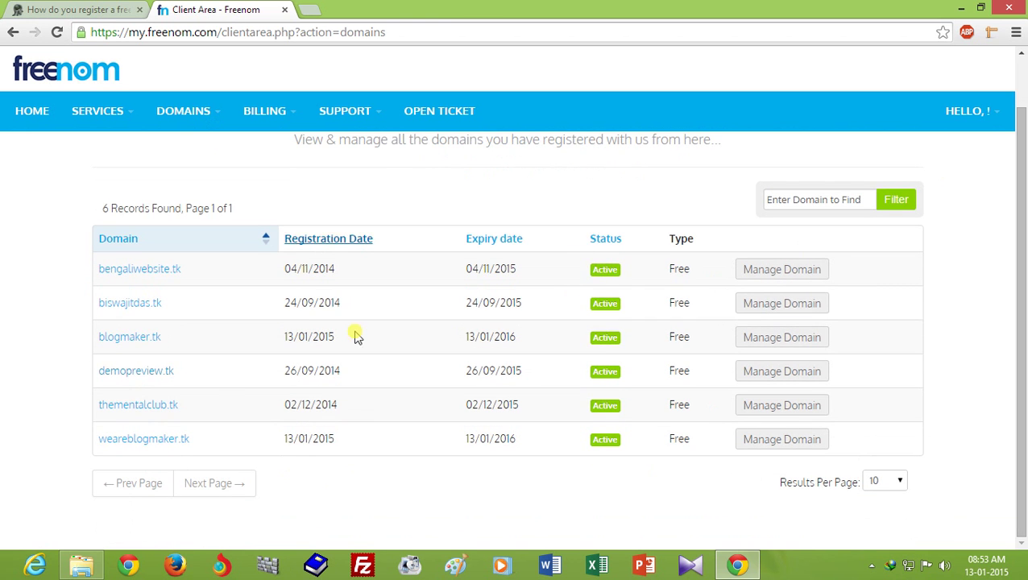
drag(1023, 361, 1023, 312)
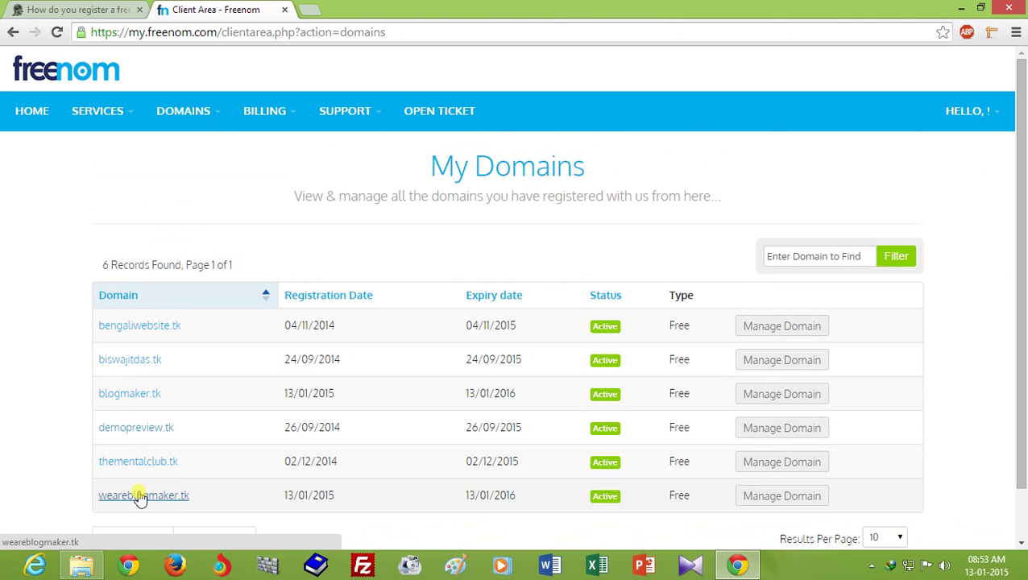
drag(1022, 326, 1023, 358)
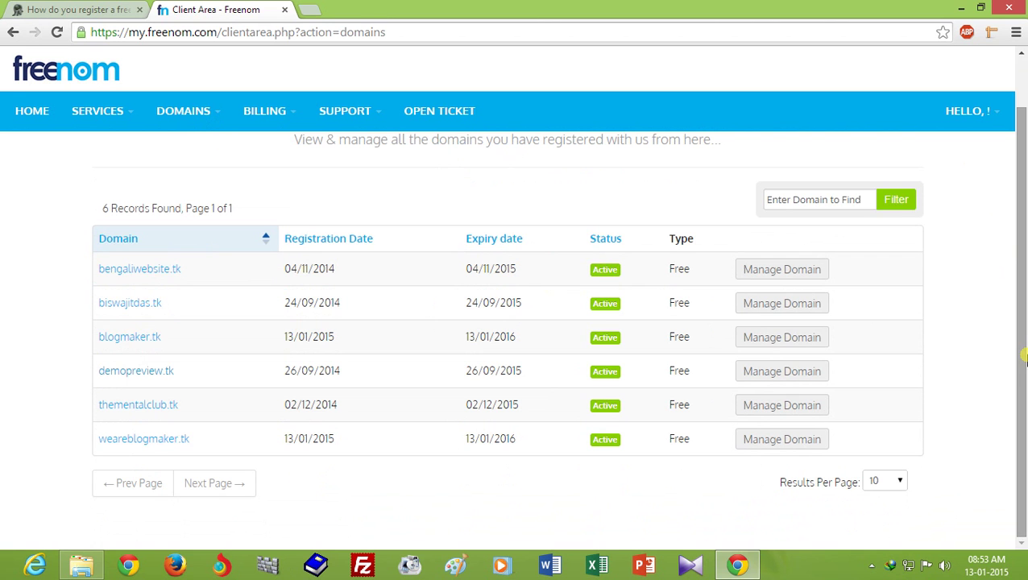
drag(1023, 352, 1023, 349)
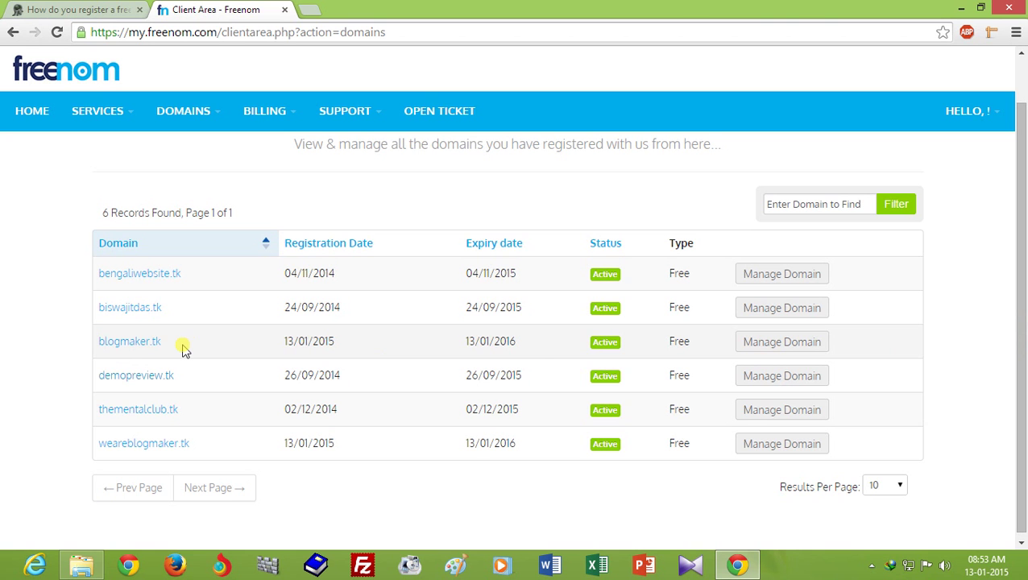
drag(1021, 350, 1021, 345)
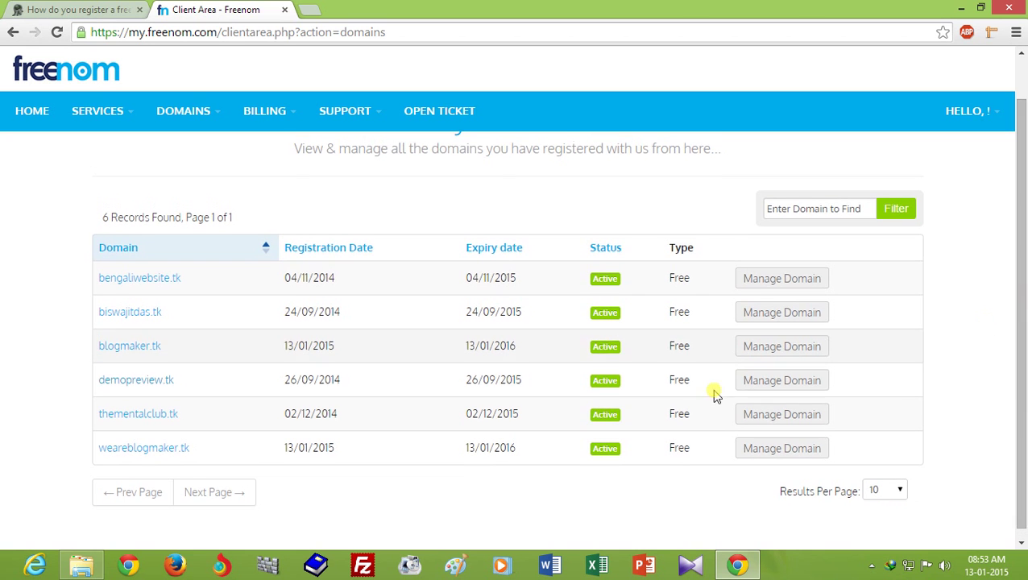
drag(1023, 385, 1024, 380)
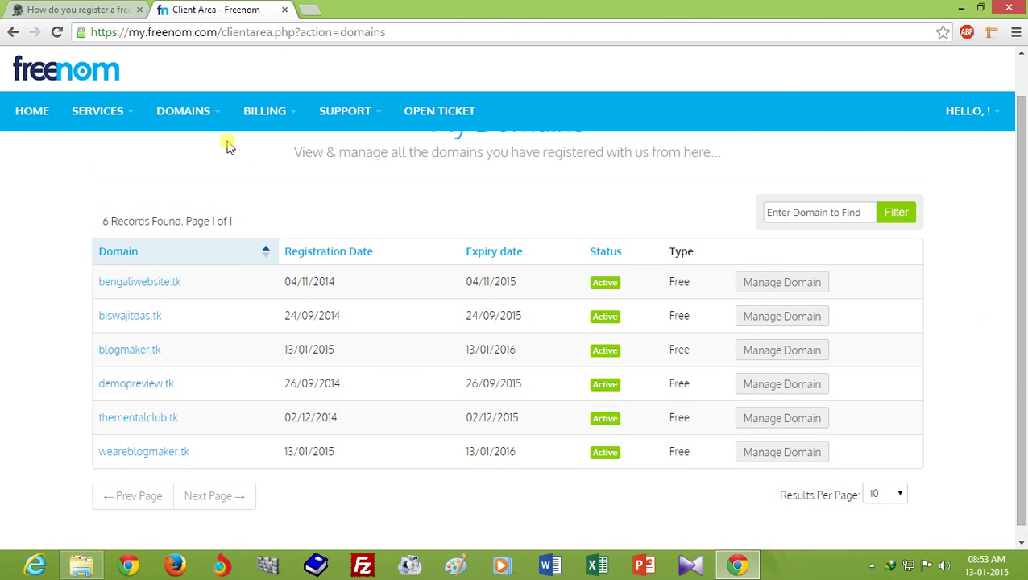
Return to the free domain article tab and scroll through it
click(80, 9)
drag(1023, 218, 1021, 355)
click(1021, 194)
click(1021, 193)
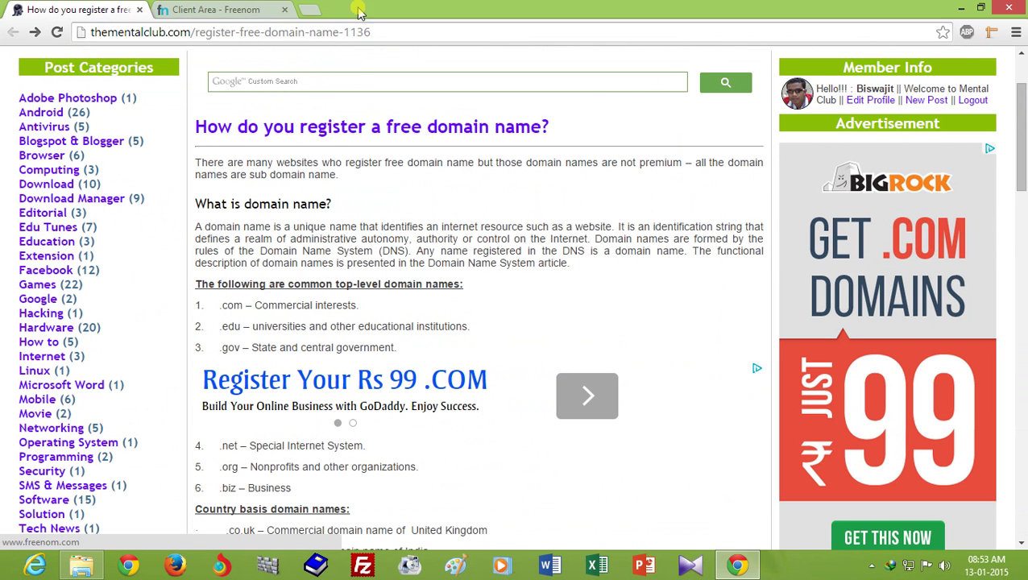